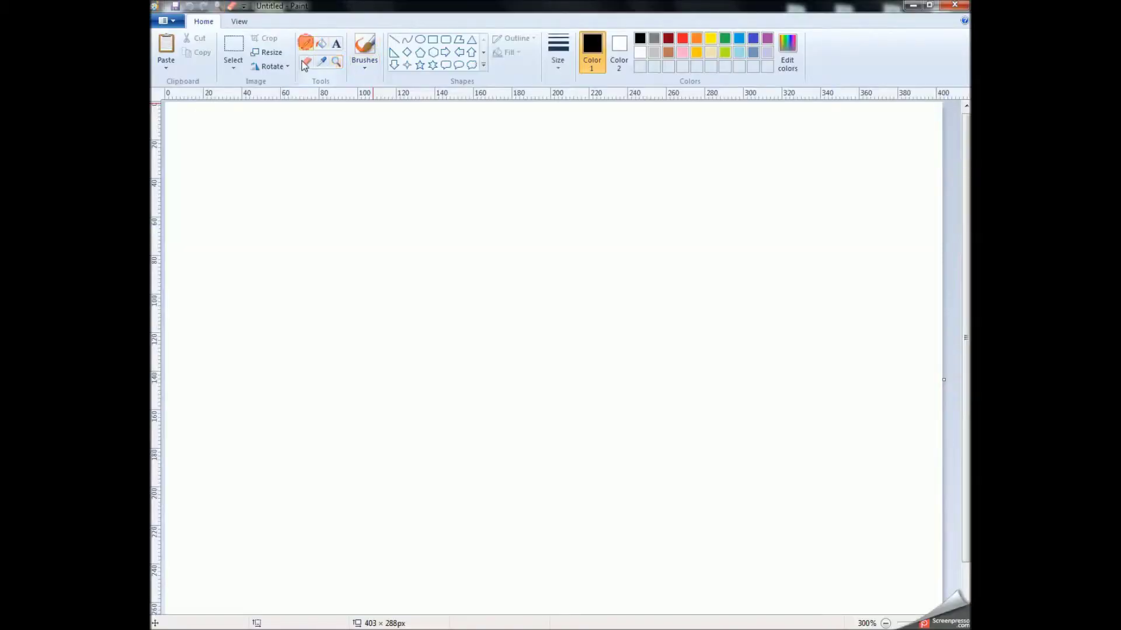
# Hand-write the word Hello! on the Paint canvas with the pencil.
pyautogui.moveTo(276, 144); pyautogui.dragTo(292, 274)
pyautogui.moveTo(282, 206); pyautogui.dragTo(342, 203)
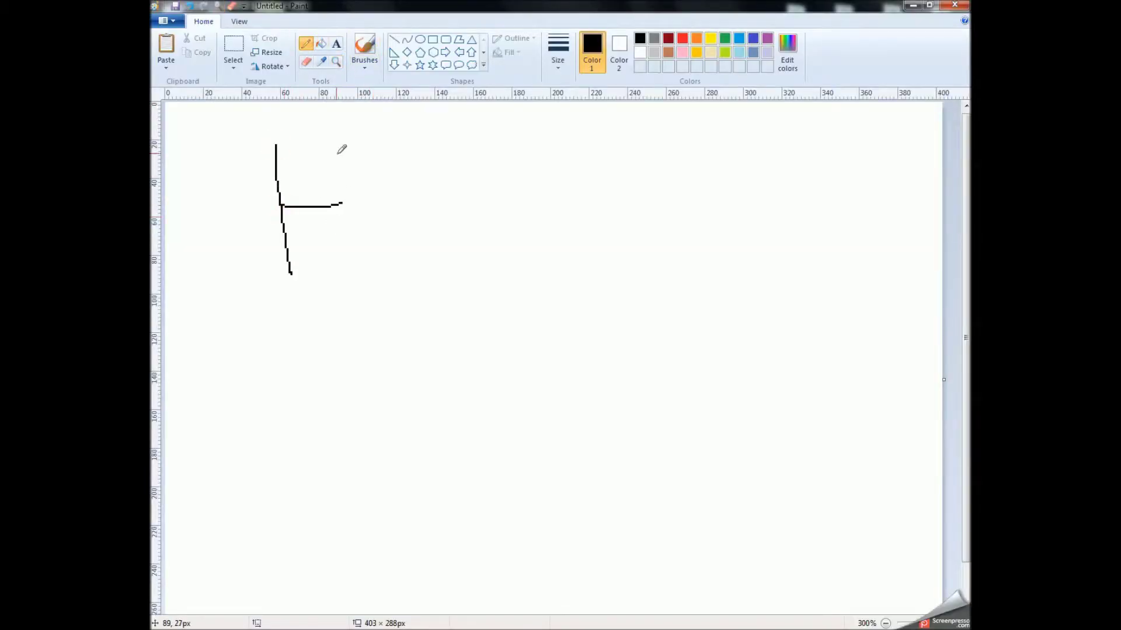
pyautogui.moveTo(337, 155); pyautogui.dragTo(368, 287)
pyautogui.moveTo(384, 230)
pyautogui.mouseDown()
pyautogui.moveTo(457, 202)
pyautogui.moveTo(407, 277)
pyautogui.moveTo(453, 268)
pyautogui.mouseUp()
pyautogui.moveTo(461, 148); pyautogui.dragTo(486, 286)
pyautogui.moveTo(497, 162); pyautogui.dragTo(534, 310)
pyautogui.moveTo(567, 214)
pyautogui.mouseDown()
pyautogui.moveTo(557, 234)
pyautogui.moveTo(578, 291)
pyautogui.moveTo(596, 270)
pyautogui.moveTo(570, 222)
pyautogui.mouseUp()
pyautogui.moveTo(622, 153)
pyautogui.mouseDown()
pyautogui.moveTo(641, 248)
pyautogui.moveTo(664, 218)
pyautogui.moveTo(640, 151)
pyautogui.moveTo(615, 150)
pyautogui.mouseUp()
pyautogui.moveTo(658, 266)
pyautogui.mouseDown()
pyautogui.moveTo(677, 294)
pyautogui.moveTo(646, 261)
pyautogui.moveTo(656, 267)
pyautogui.mouseUp()
# Draw a smile and an eye beneath Hello!, then click the desk drawer in the game.
pyautogui.moveTo(389, 436)
pyautogui.mouseDown()
pyautogui.moveTo(526, 441)
pyautogui.moveTo(530, 415)
pyautogui.mouseUp()
pyautogui.moveTo(424, 351); pyautogui.dragTo(443, 396)
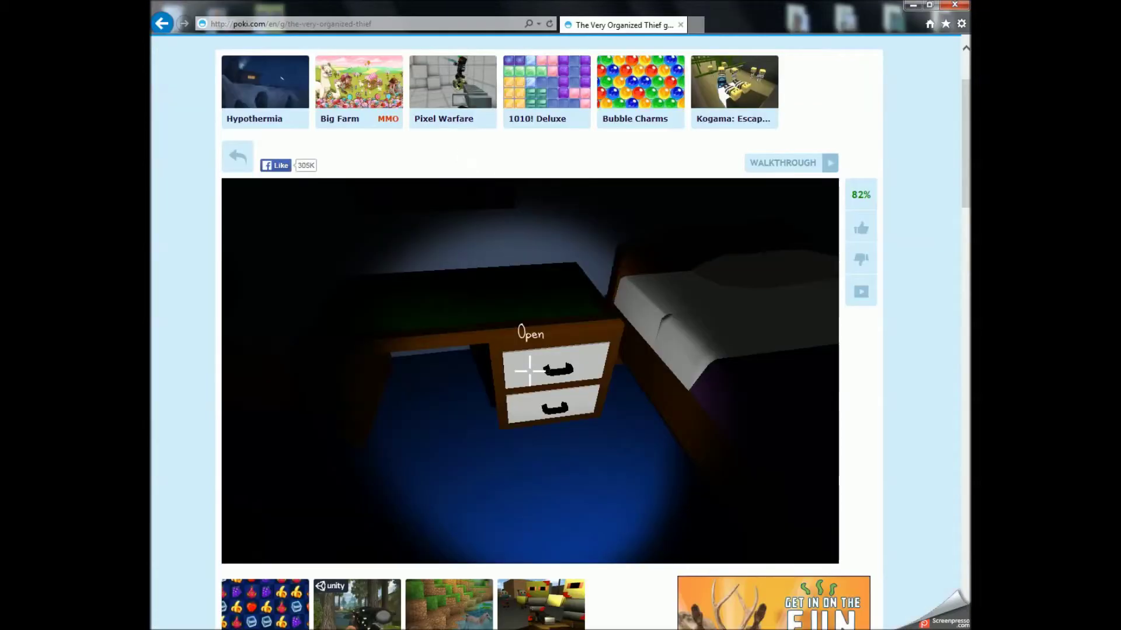
pyautogui.click(529, 368)
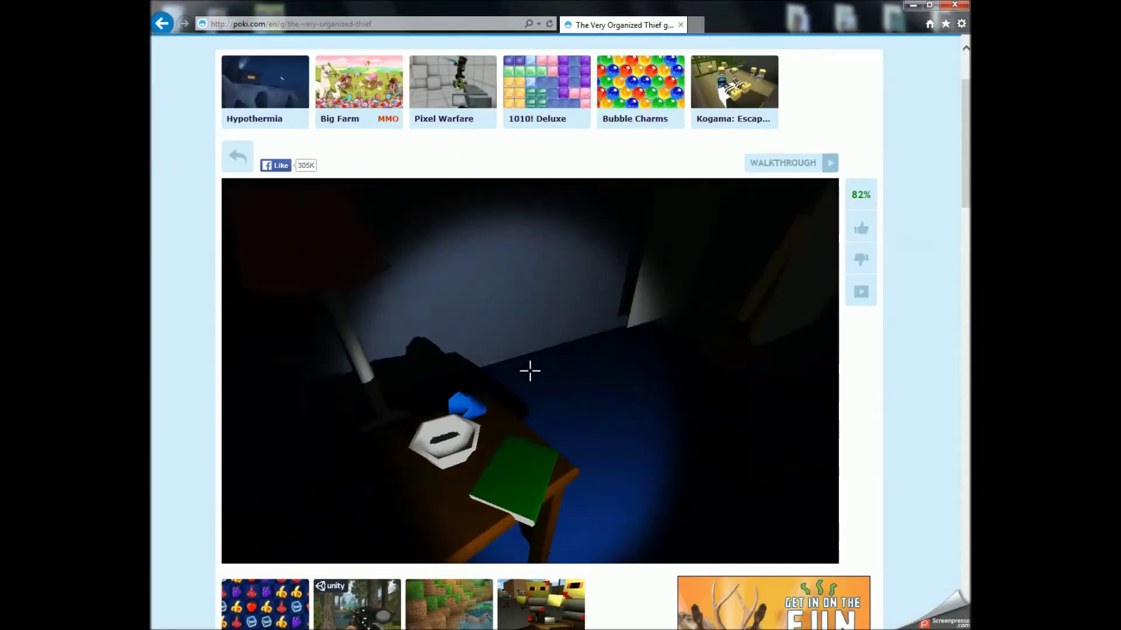
# Take the guitar, then walk through the bedroom and hallway and climb the stairs to the upper landing.
pyautogui.click(530, 371)
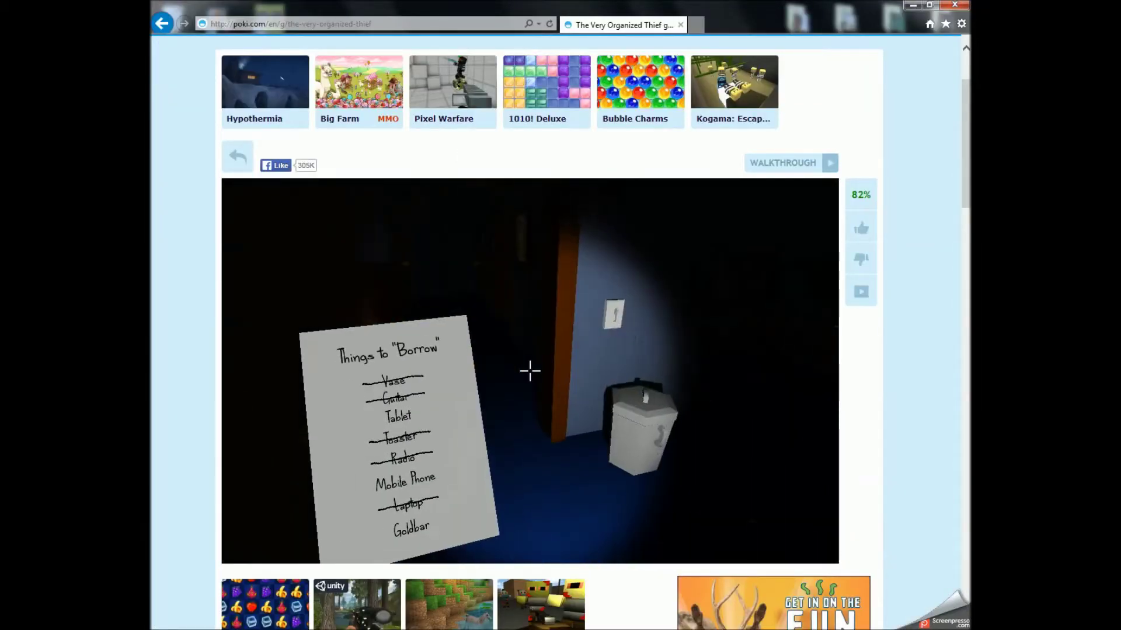
pyautogui.press('w')
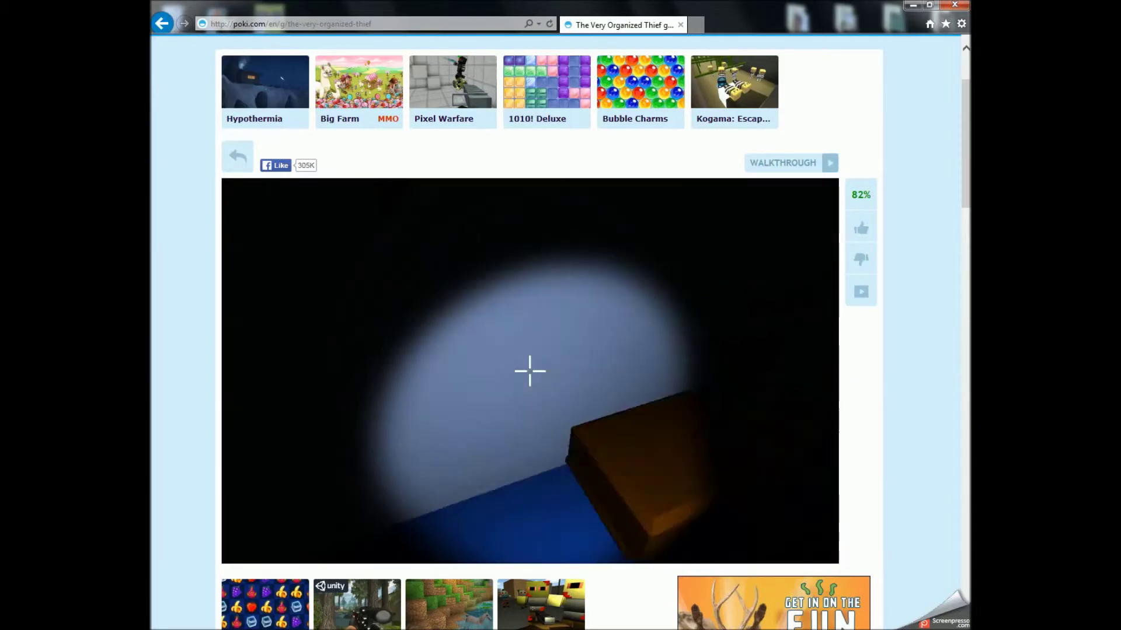
pyautogui.press('w')
pyautogui.press('Tab')
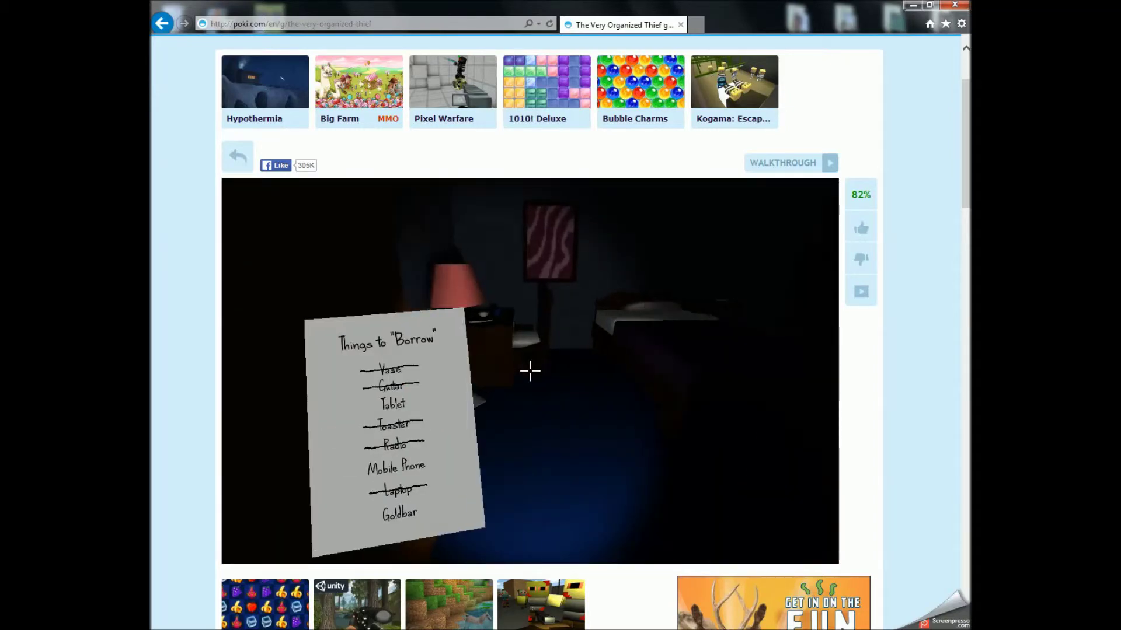
pyautogui.press('w')
pyautogui.press('Tab')
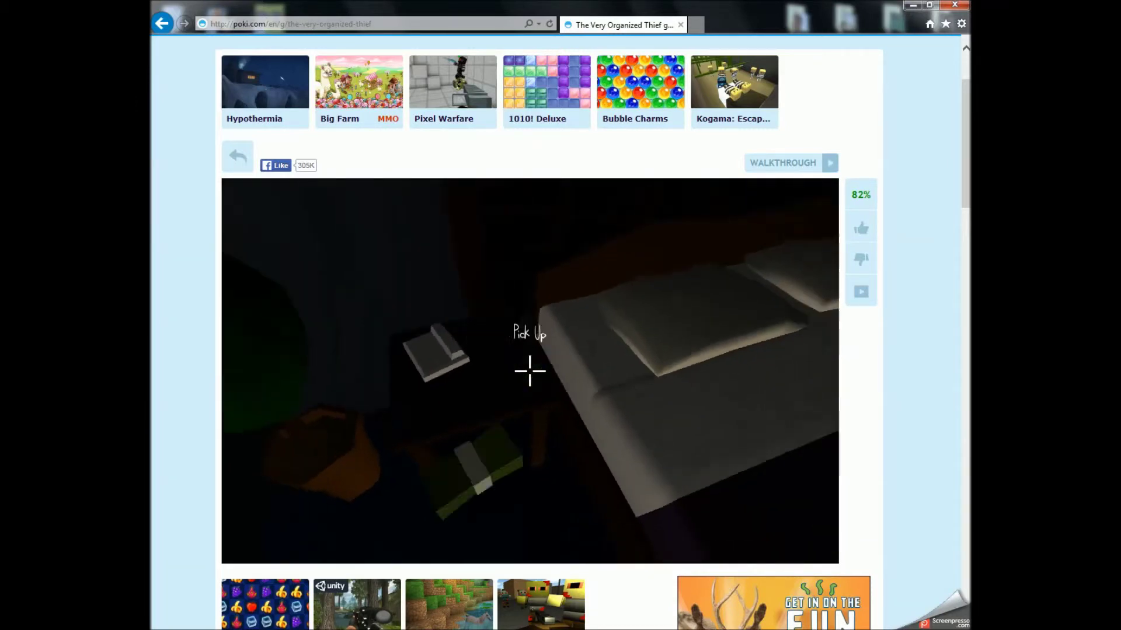
pyautogui.press('w')
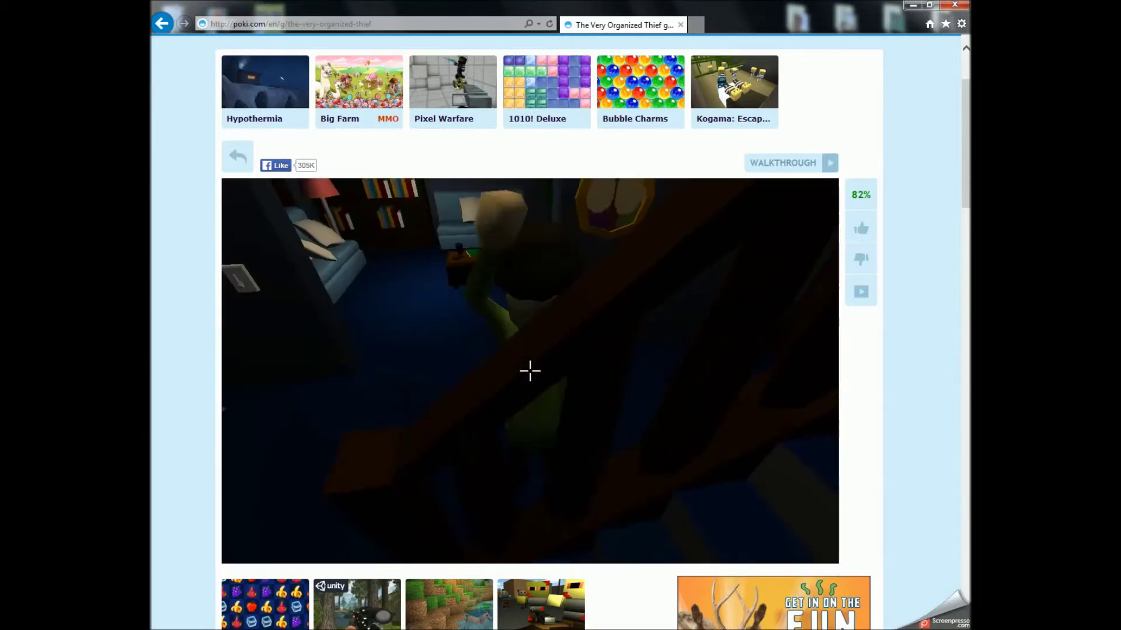
pyautogui.press('w')
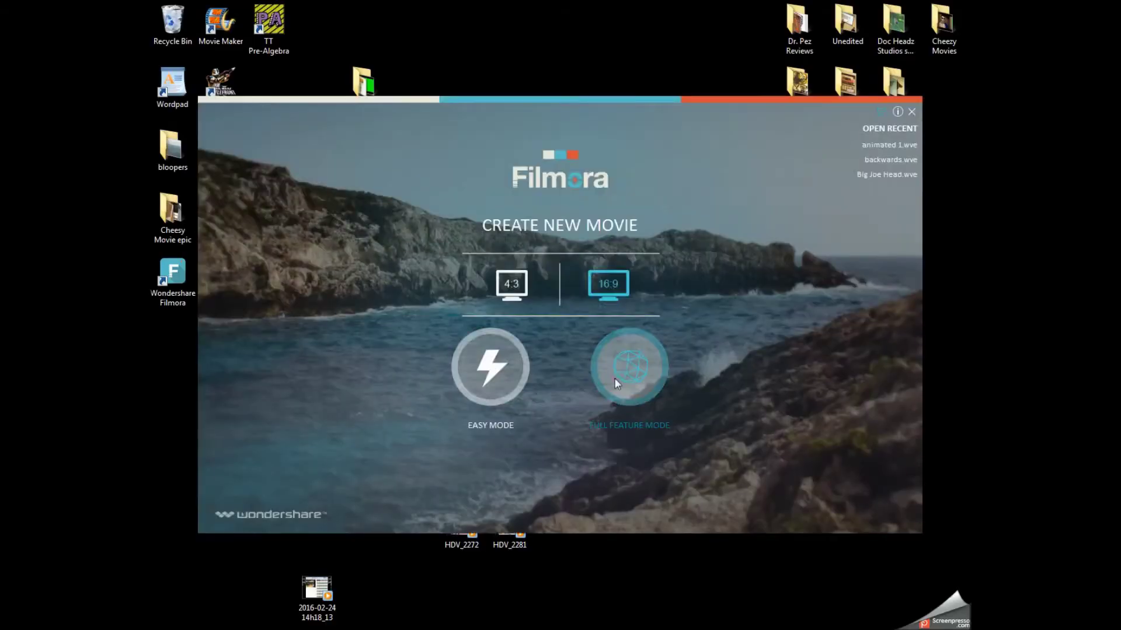
# Start a Full Feature Mode movie and put clip HDV_2323 on the overlay track.
pyautogui.click(617, 382)
pyautogui.click(185, 36)
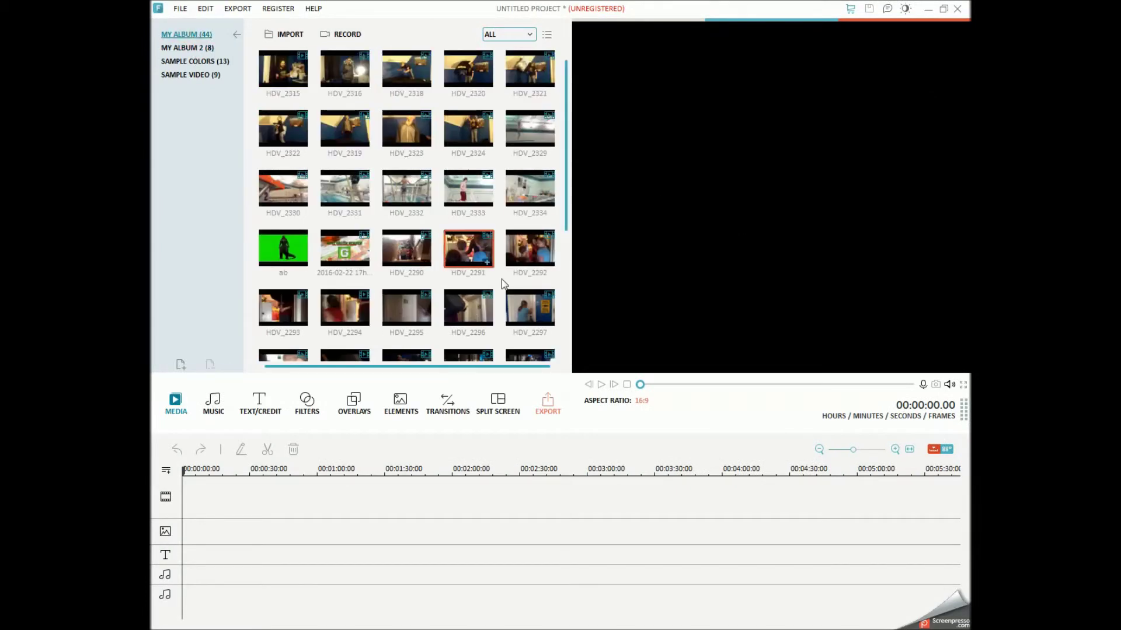
pyautogui.moveTo(416, 136); pyautogui.dragTo(192, 540)
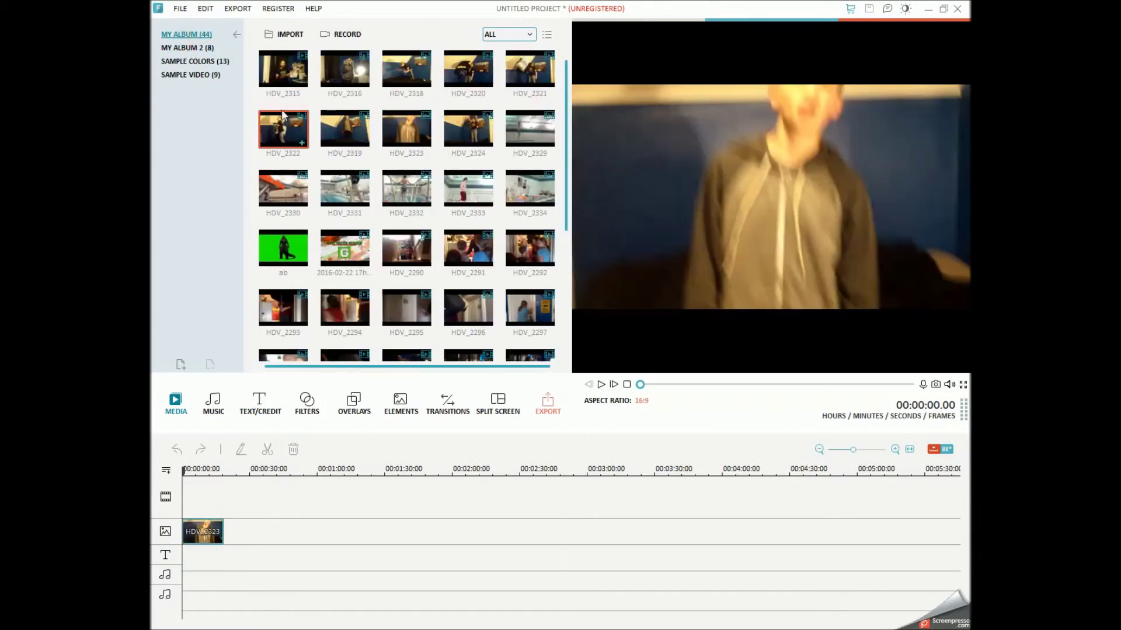
# Shrink the HDV_2323 overlay to the top-left and add HDV_2304–HDV_2306 to the video track.
pyautogui.scroll(-5, 532, 222)
pyautogui.moveTo(578, 314); pyautogui.dragTo(803, 164)
pyautogui.moveTo(864, 134); pyautogui.dragTo(606, 135)
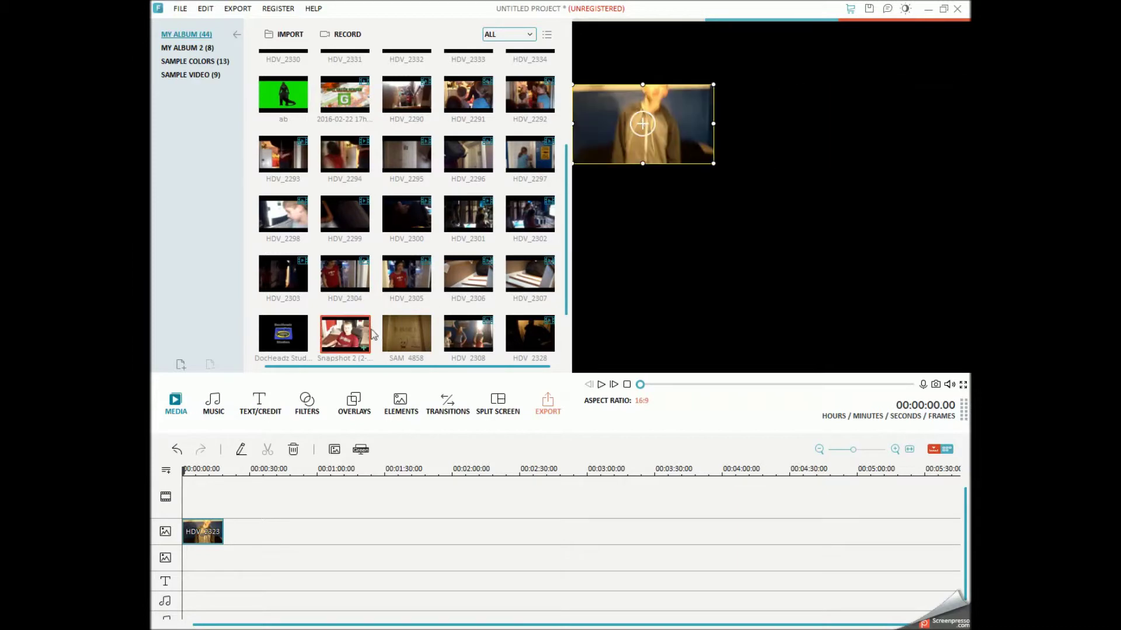
pyautogui.moveTo(348, 273); pyautogui.dragTo(193, 496)
pyautogui.moveTo(407, 273); pyautogui.dragTo(202, 496)
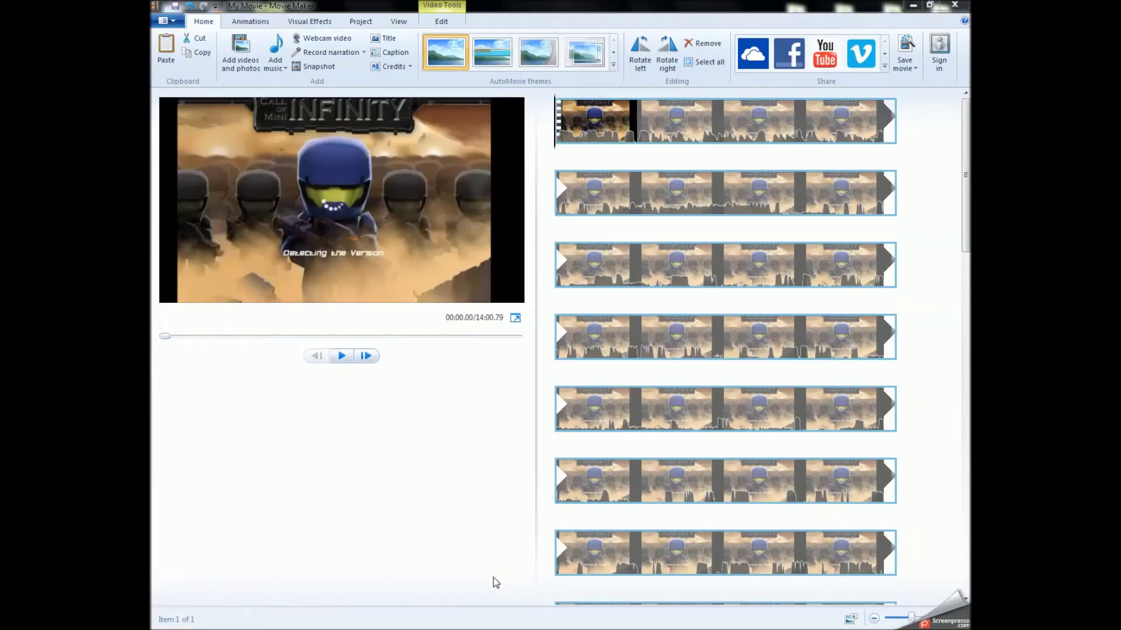
# Add the DocHeadz Gaming logo clip and move it to the start of the movie.
pyautogui.click(240, 58)
pyautogui.scroll(-3, 467, 166)
pyautogui.scroll(3, 467, 167)
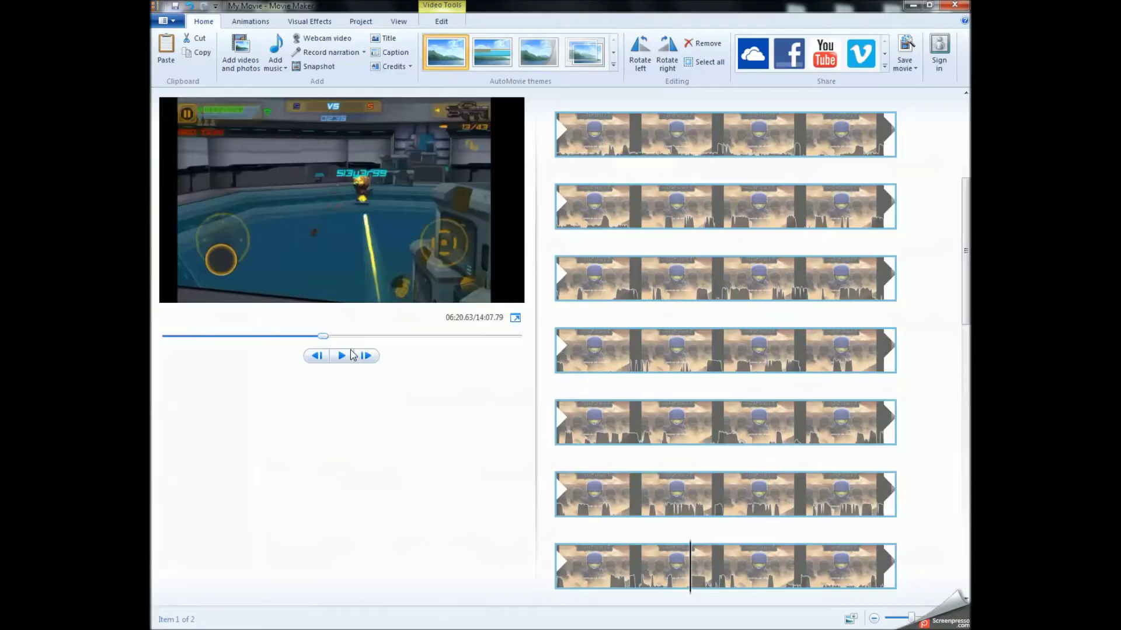
pyautogui.scroll(-2, 546, 441)
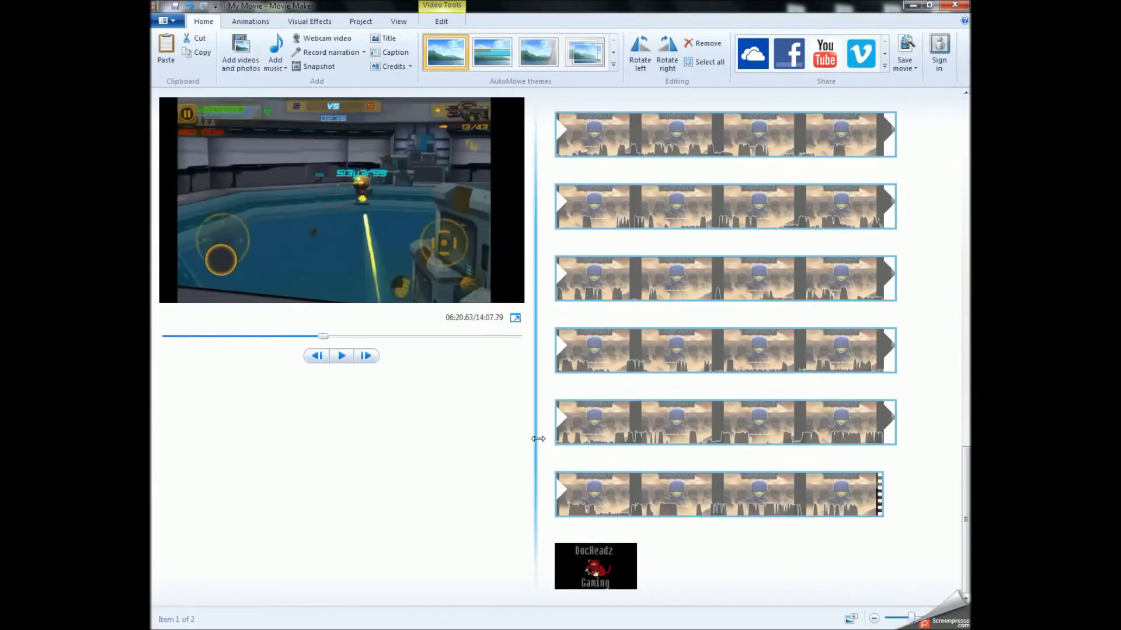
pyautogui.moveTo(536, 441); pyautogui.dragTo(299, 555)
pyautogui.moveTo(438, 575); pyautogui.dragTo(326, 131)
# Add a sound file as narration under the logo clip.
pyautogui.click(250, 21)
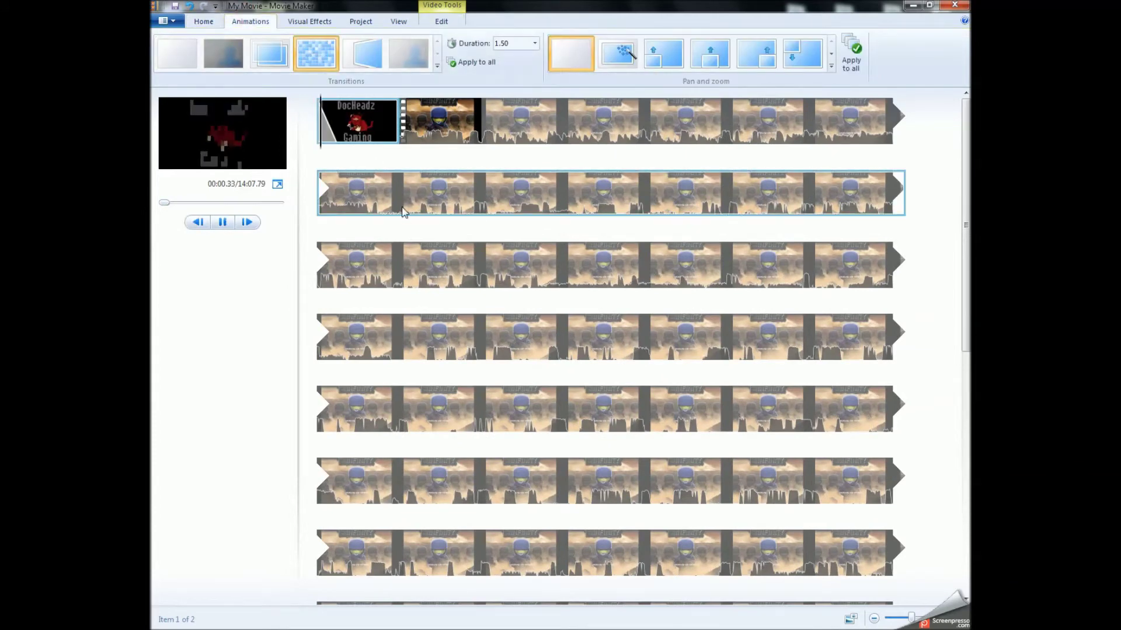
pyautogui.click(204, 21)
pyautogui.click(363, 52)
pyautogui.click(325, 80)
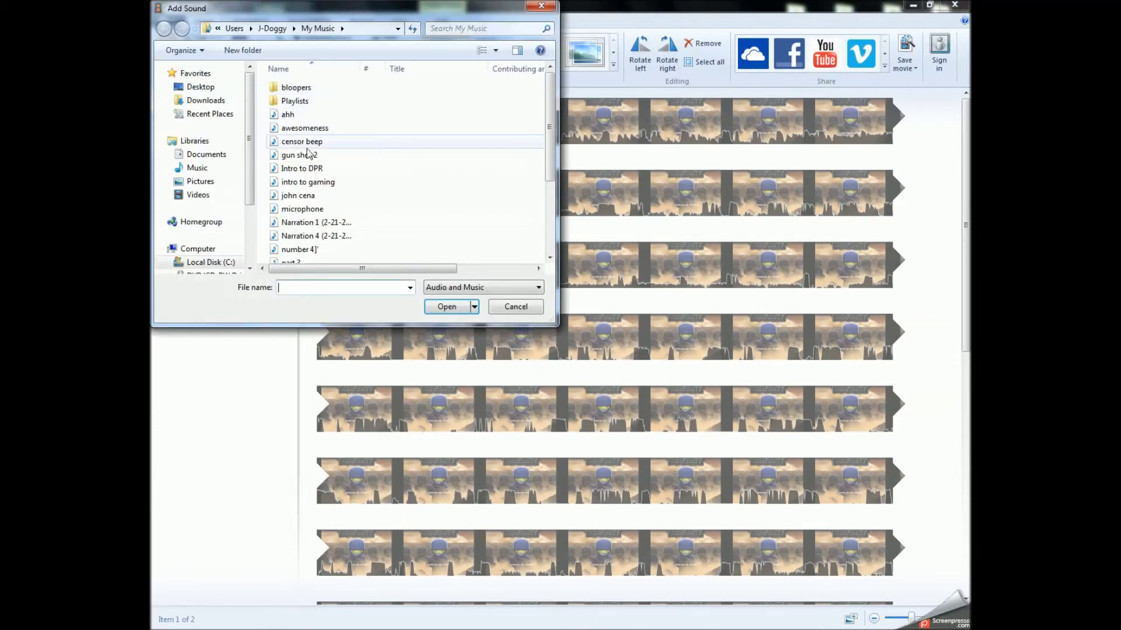
pyautogui.doubleClick(331, 233)
# Preview the movie and move the play position near the end of the last short clip.
pyautogui.click(223, 222)
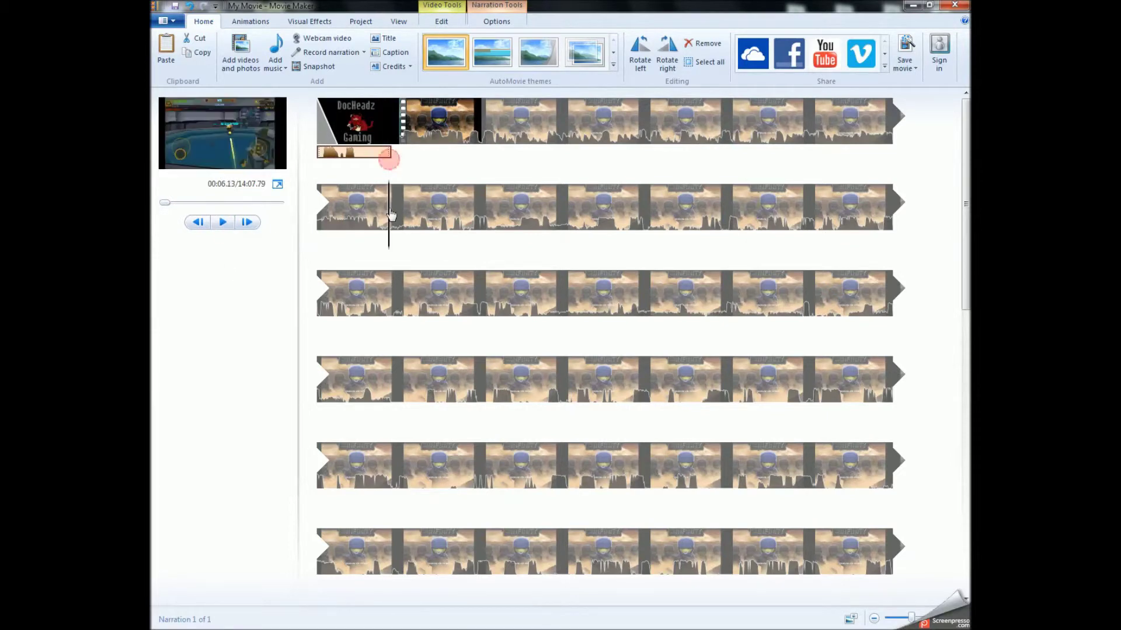
pyautogui.click(845, 472)
pyautogui.scroll(-1, 701, 490)
pyautogui.click(405, 590)
pyautogui.click(465, 592)
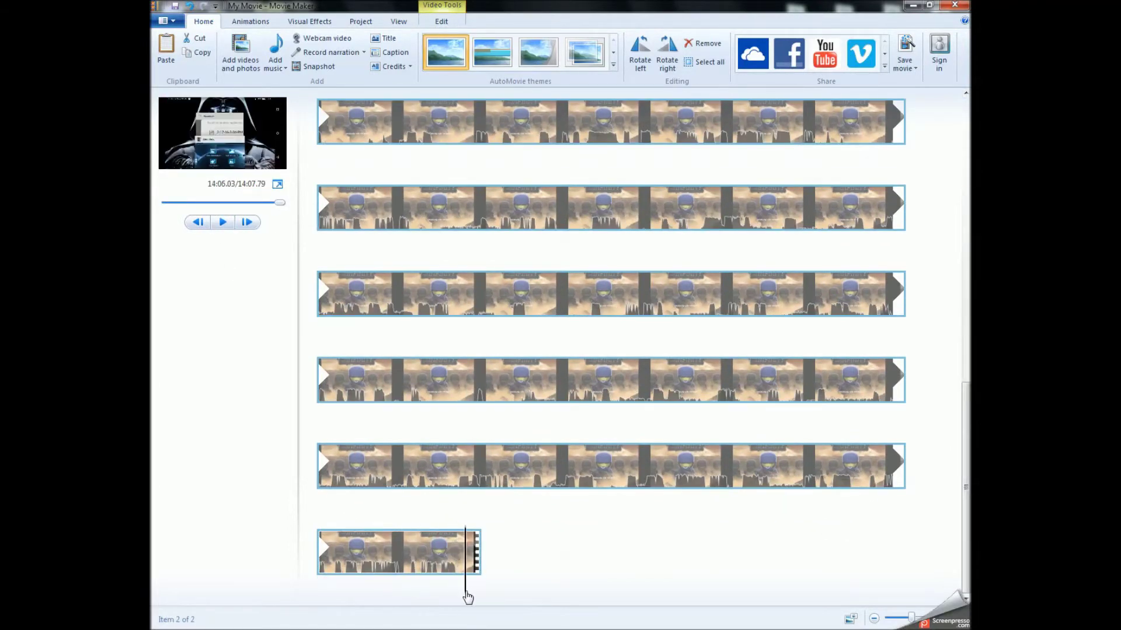
pyautogui.click(470, 546)
# Set the end point of the last game clip at the current play position.
pyautogui.rightClick(480, 528)
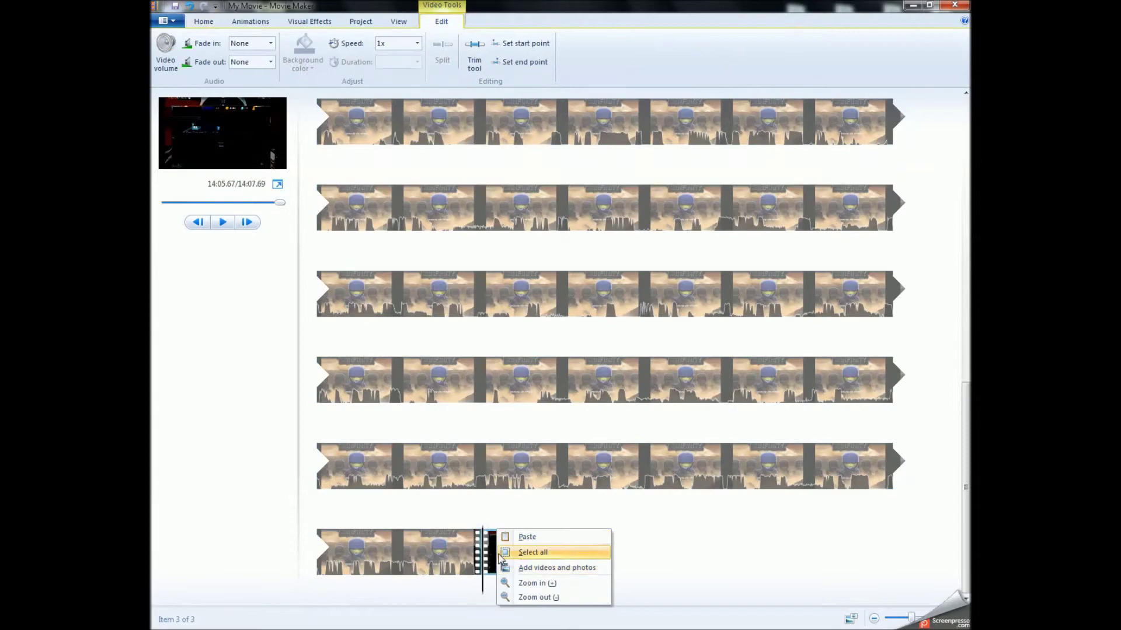
pyautogui.click(513, 551)
pyautogui.click(204, 22)
# Add the Thanks for watching picture as an end card lasting 20.00 seconds.
pyautogui.click(240, 49)
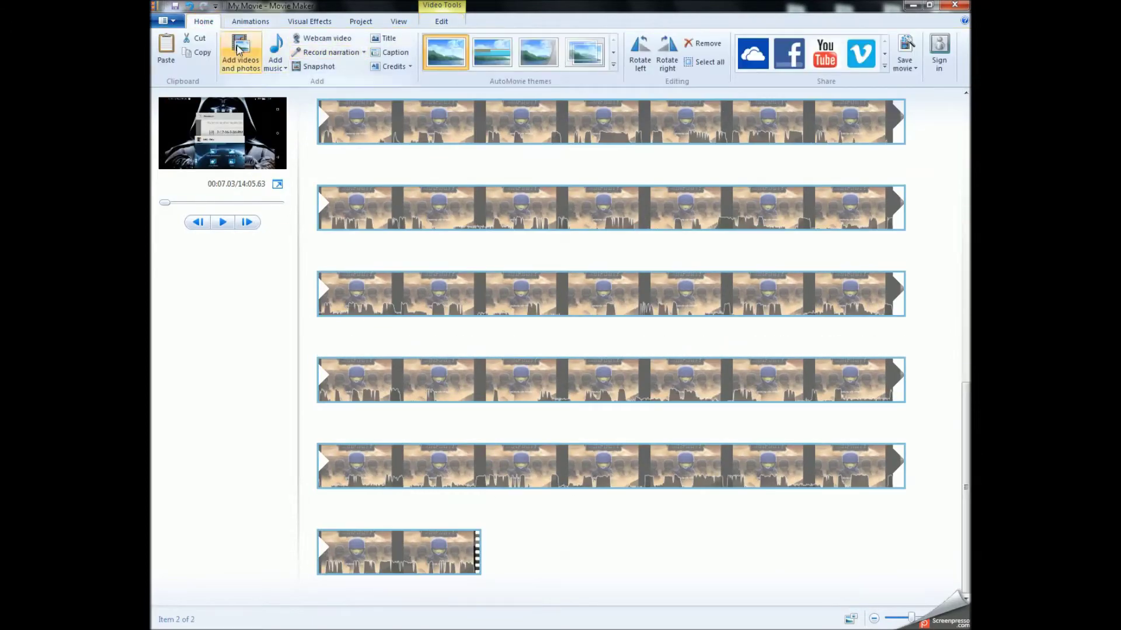
pyautogui.doubleClick(642, 467)
pyautogui.rightClick(520, 548)
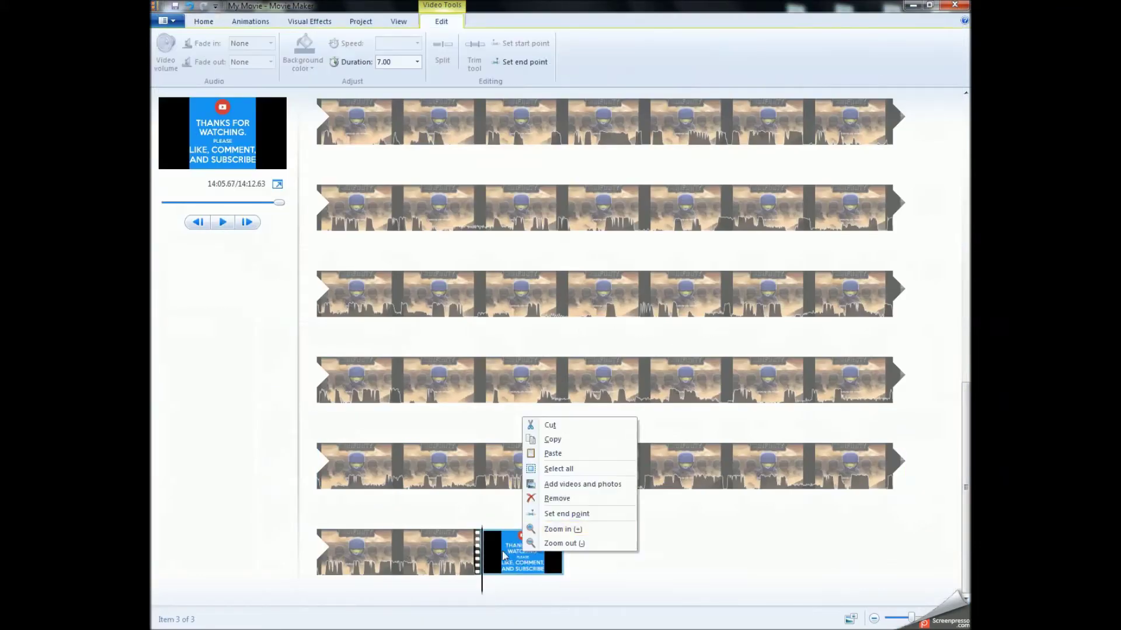
pyautogui.click(417, 62)
pyautogui.click(397, 245)
# Add a narration sound file beneath the end card.
pyautogui.click(204, 21)
pyautogui.click(274, 48)
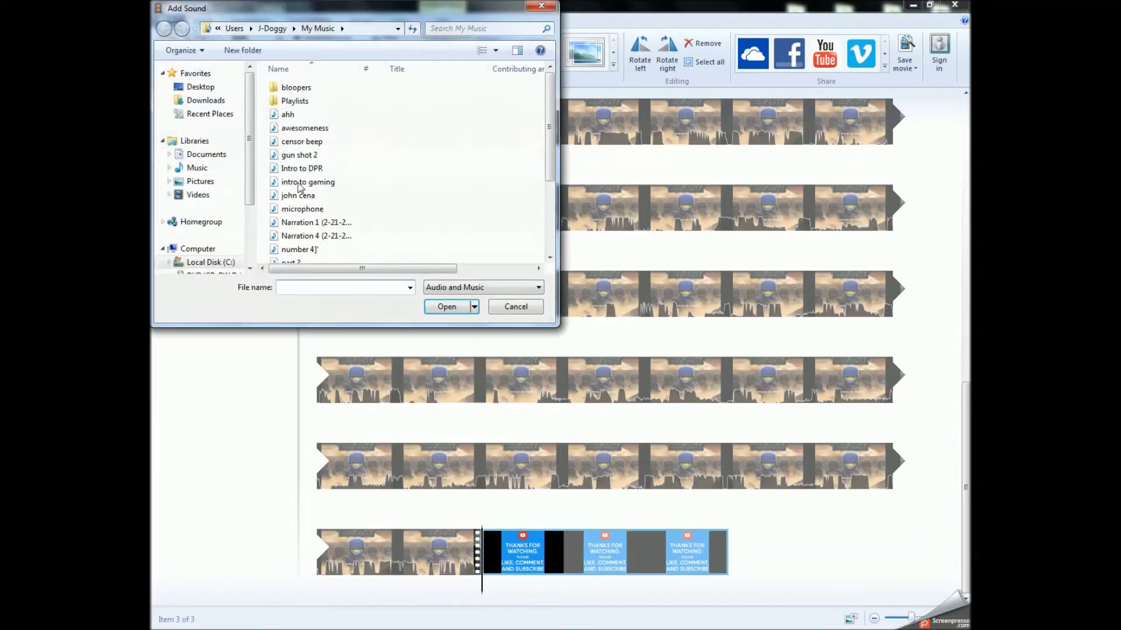
pyautogui.scroll(-5, 550, 133)
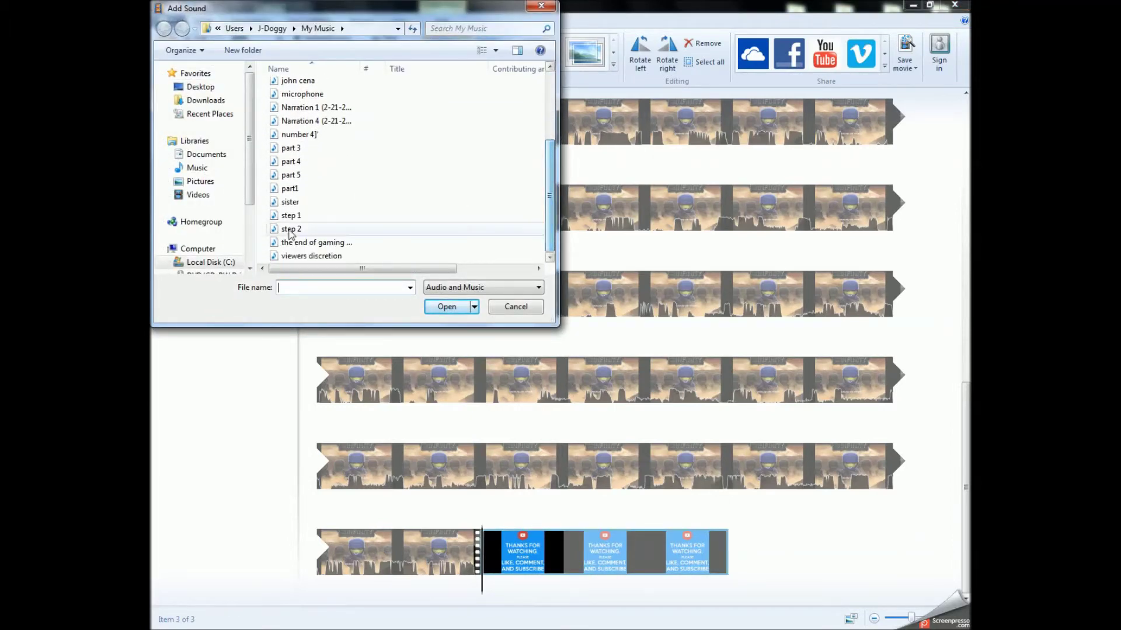
pyautogui.doubleClick(298, 227)
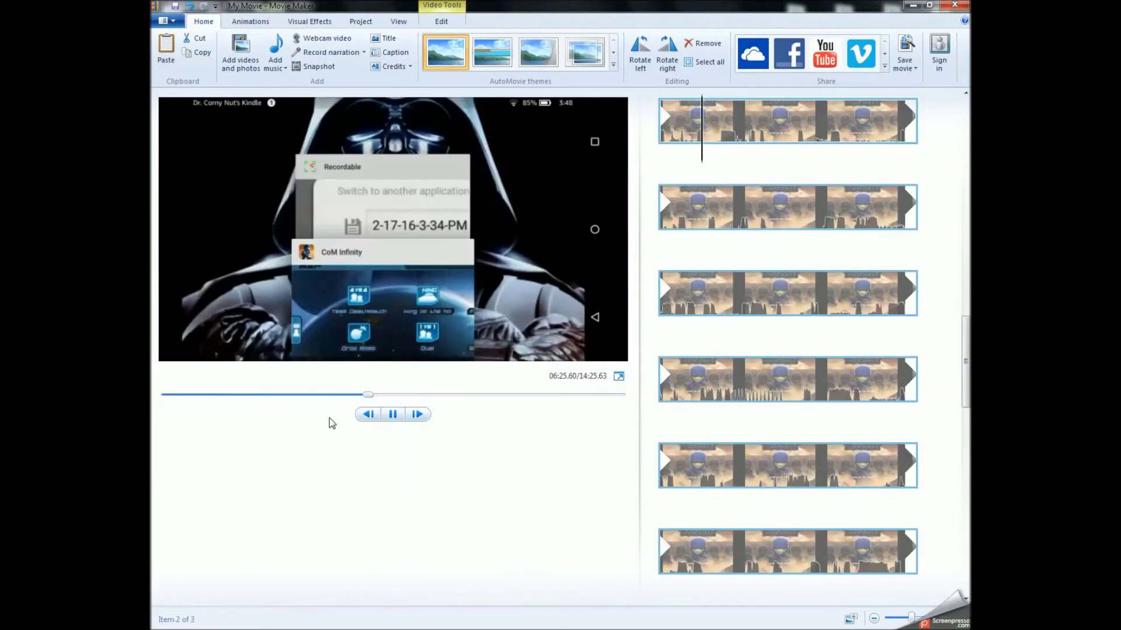
# Preview the ending, then save the project as 'dr. cn gaming'.
pyautogui.moveTo(368, 394); pyautogui.dragTo(610, 395)
pyautogui.click(392, 414)
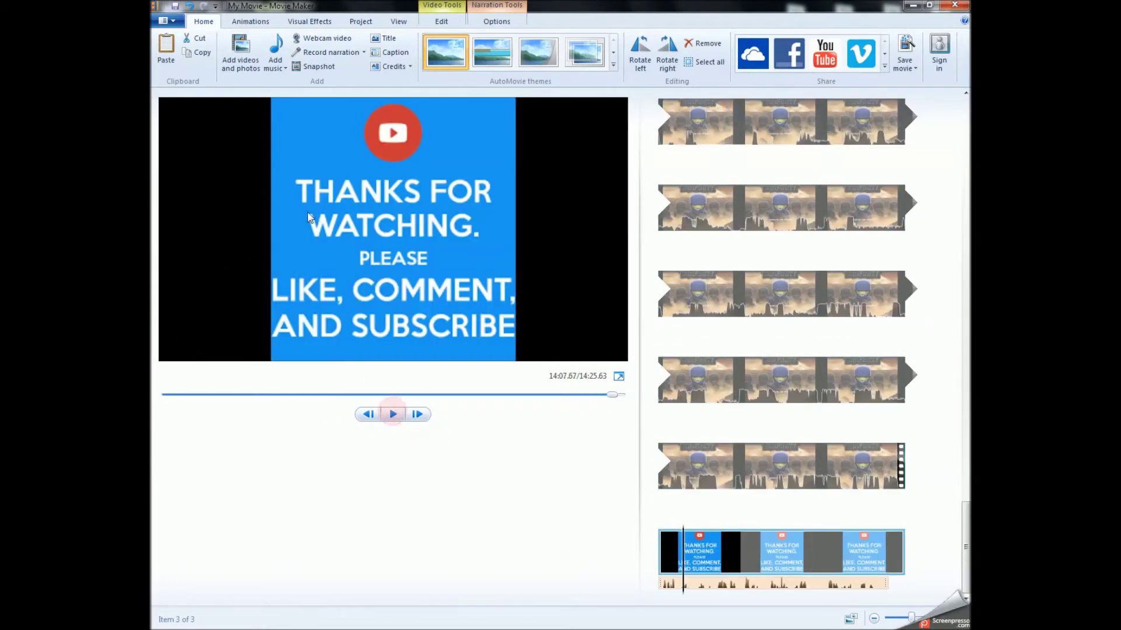
pyautogui.click(175, 6)
pyautogui.write('dr. cn gaming')
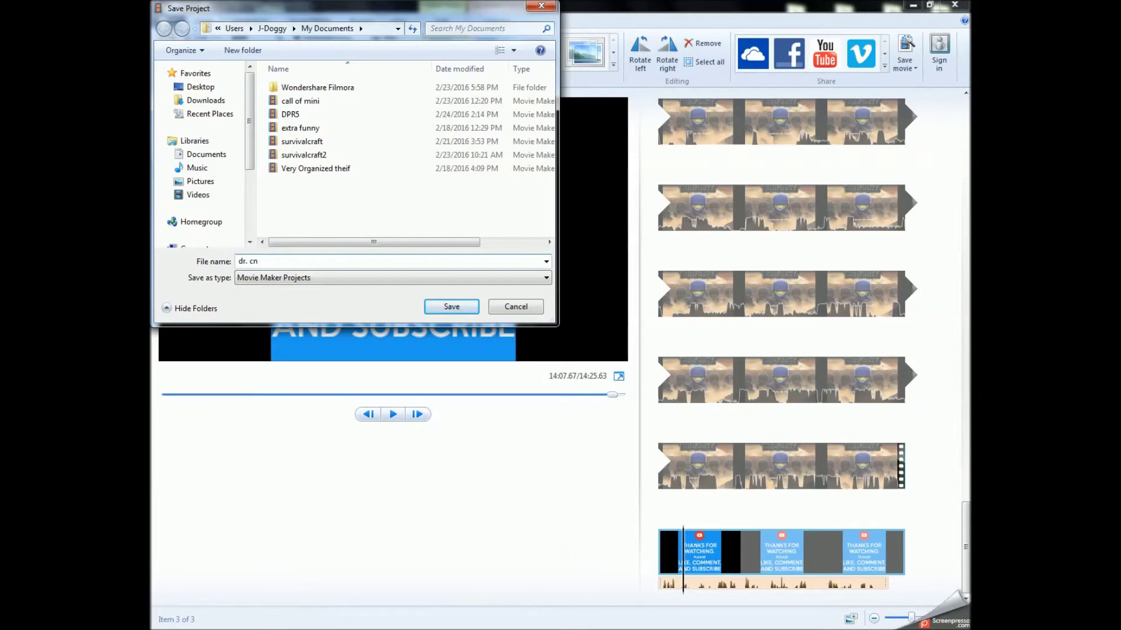
pyautogui.press('Return')
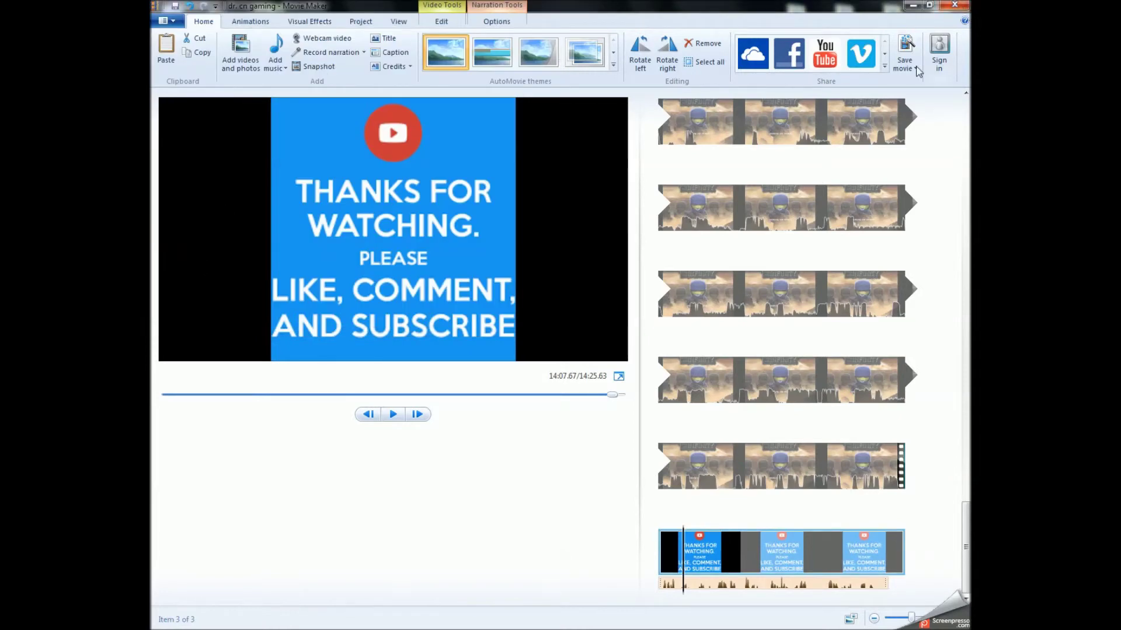